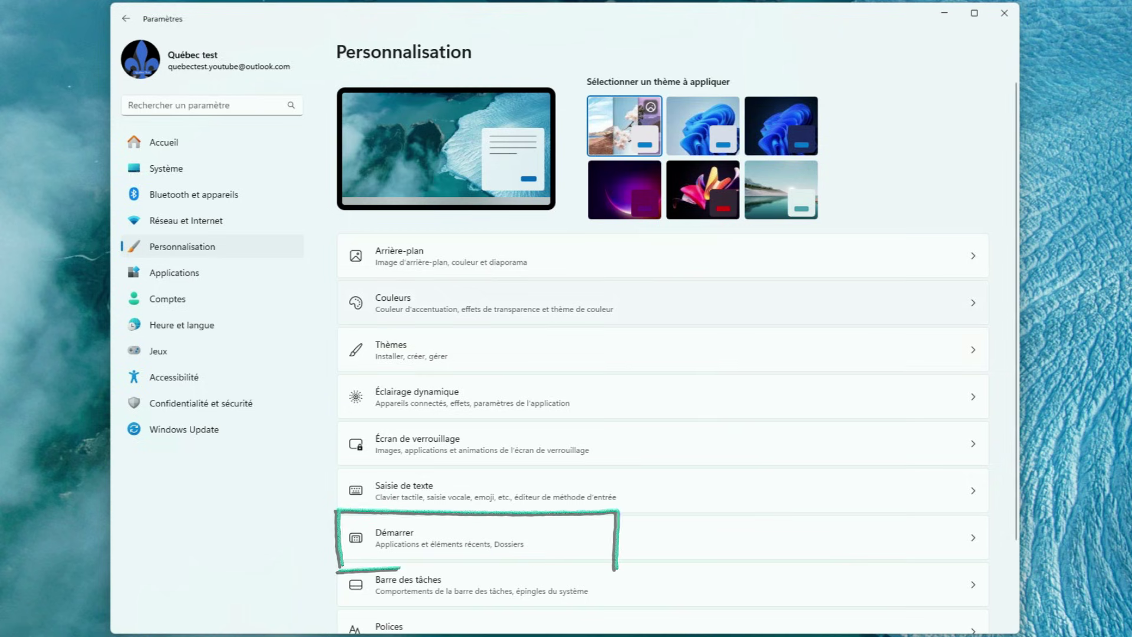
# In the Démarrer personalization settings, enable the Documents, Téléchargements, Musique, Images and Vidéos folders beside the power button
pyautogui.click(449, 538)
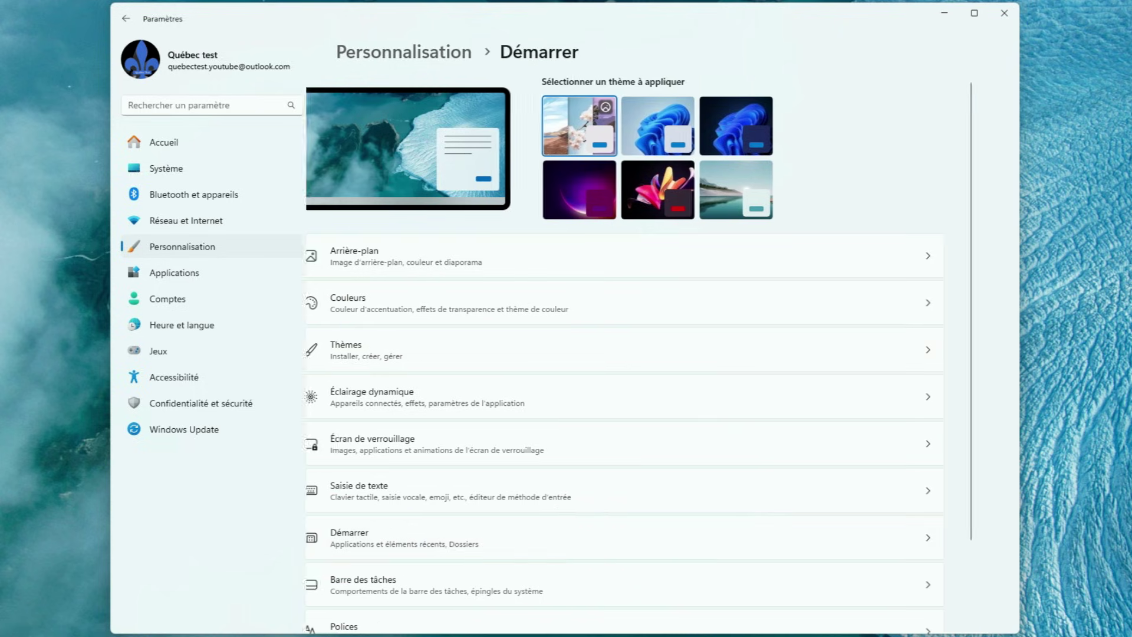
pyautogui.scroll(-1, 663, 353)
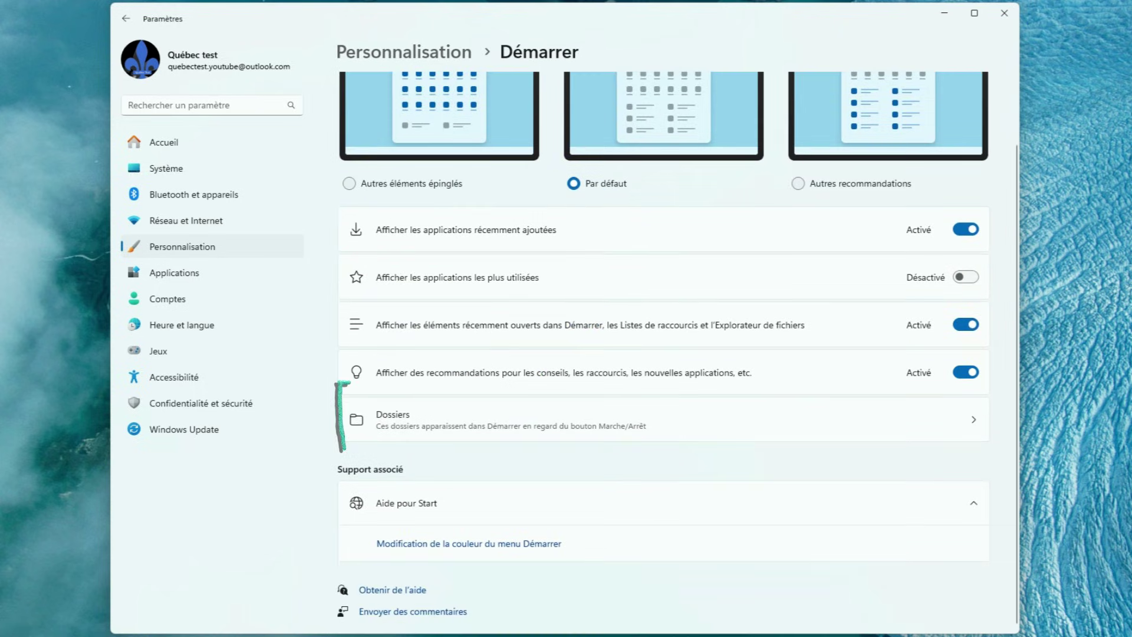
pyautogui.click(507, 420)
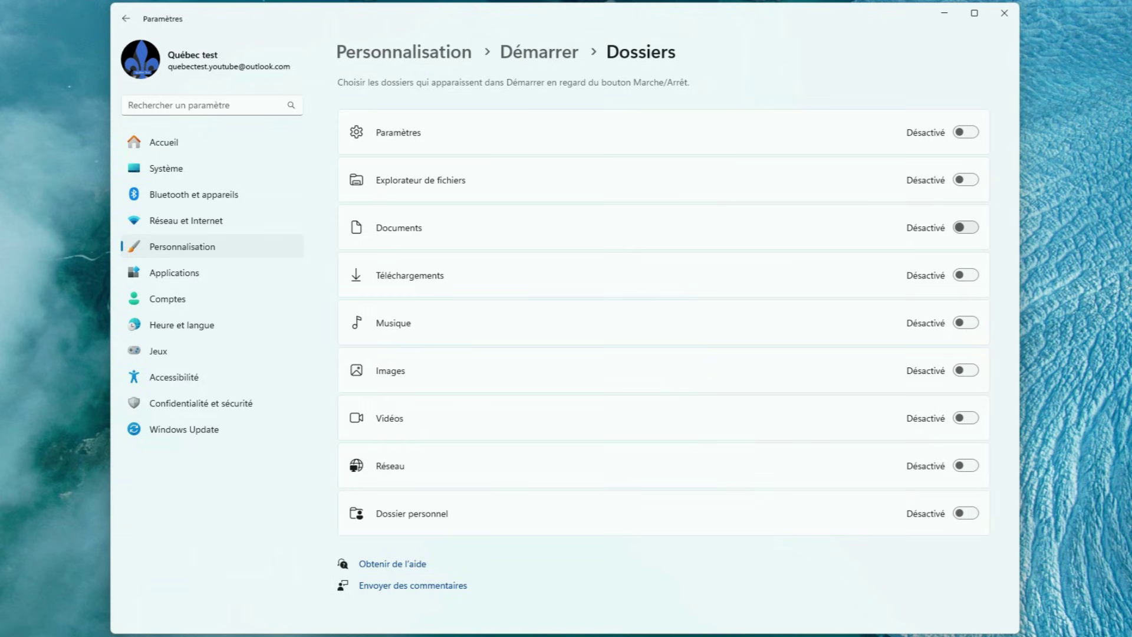
pyautogui.click(966, 228)
pyautogui.click(966, 275)
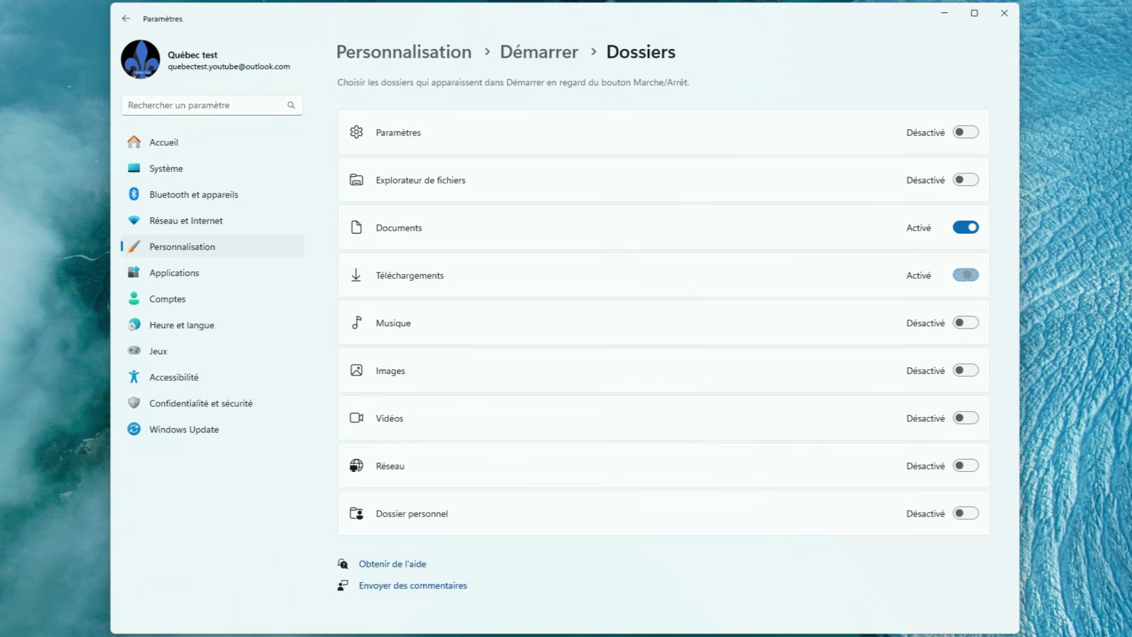
pyautogui.click(966, 322)
pyautogui.click(966, 370)
pyautogui.click(966, 418)
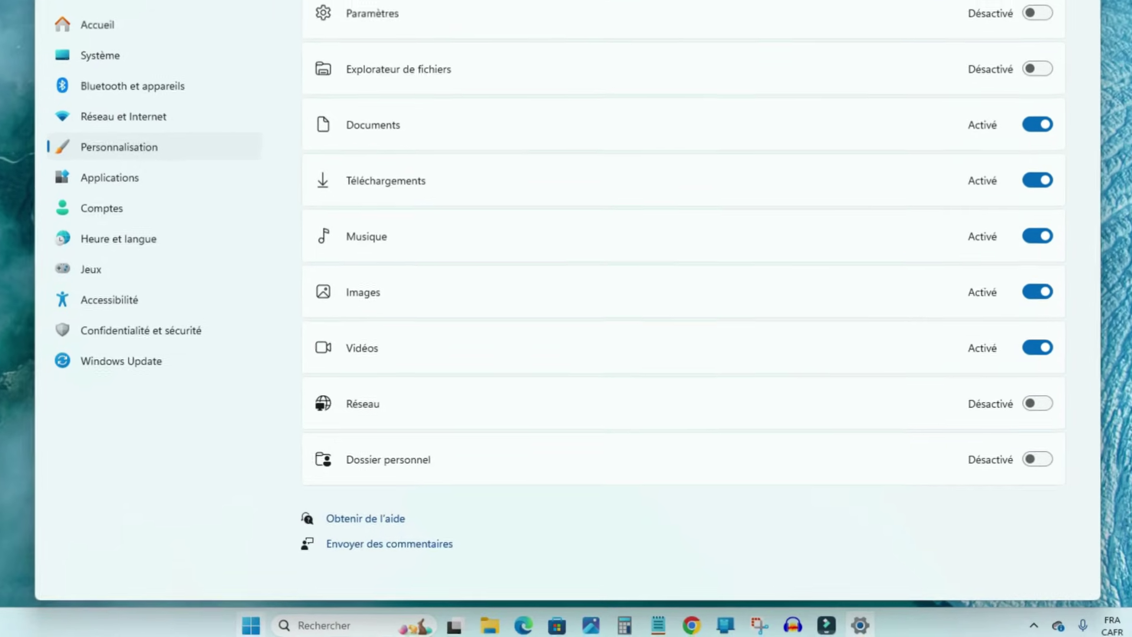
# Open the Images folder from its shortcut beside the power button in the Start menu
pyautogui.press('super')
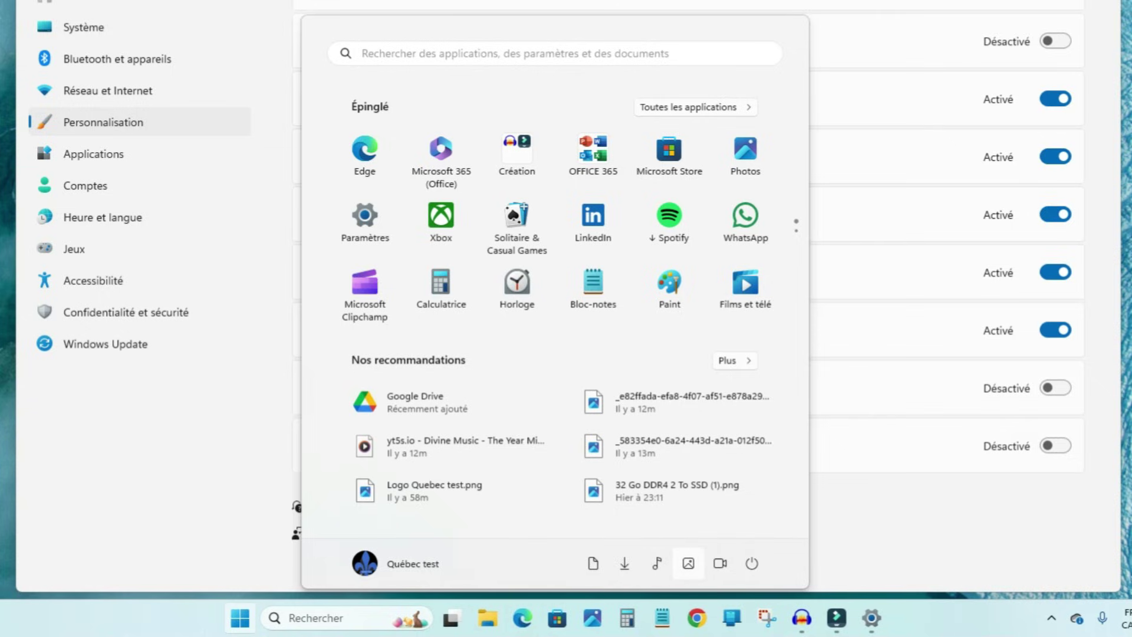
pyautogui.click(689, 564)
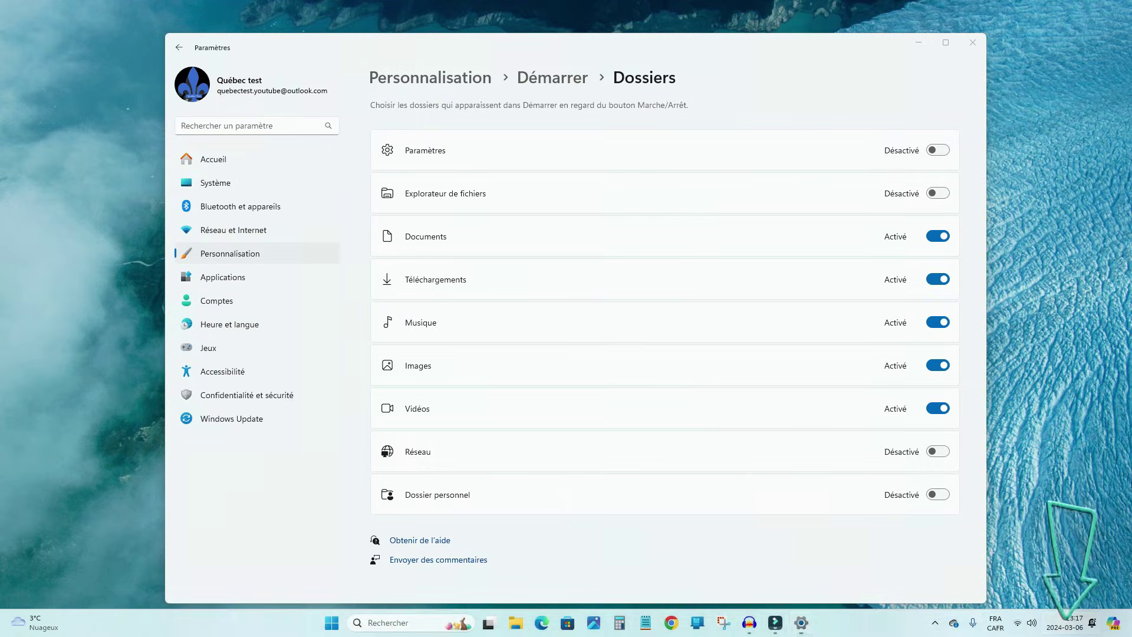
# Open the notification centre and review the notifications received from apps
pyautogui.press('super+n')
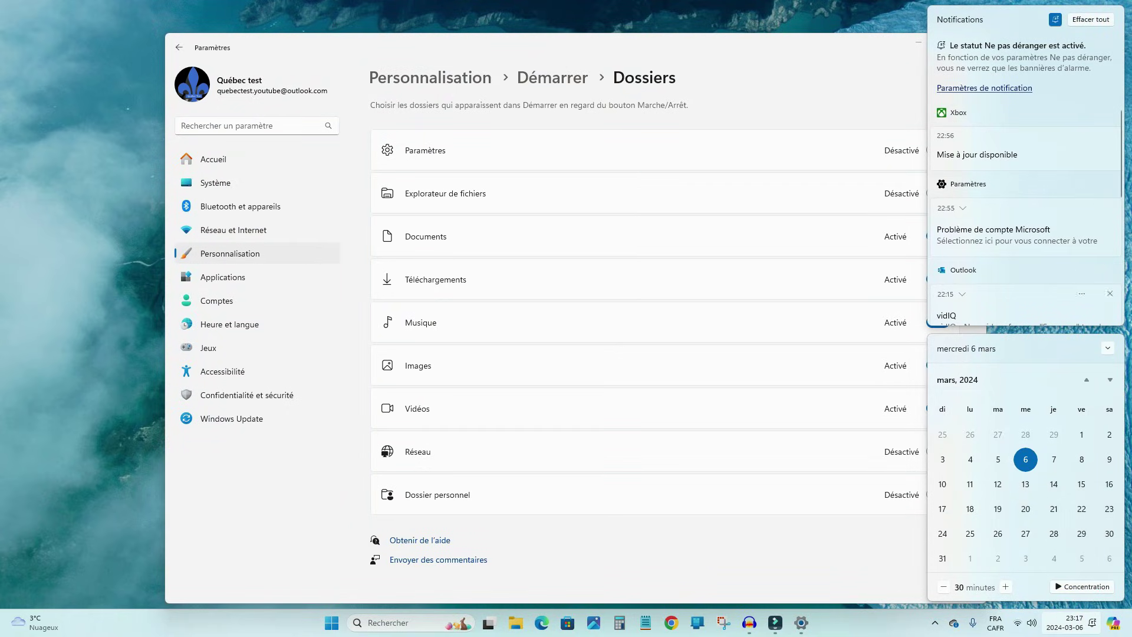
pyautogui.scroll(-3, 1030, 213)
pyautogui.scroll(-2, 1030, 213)
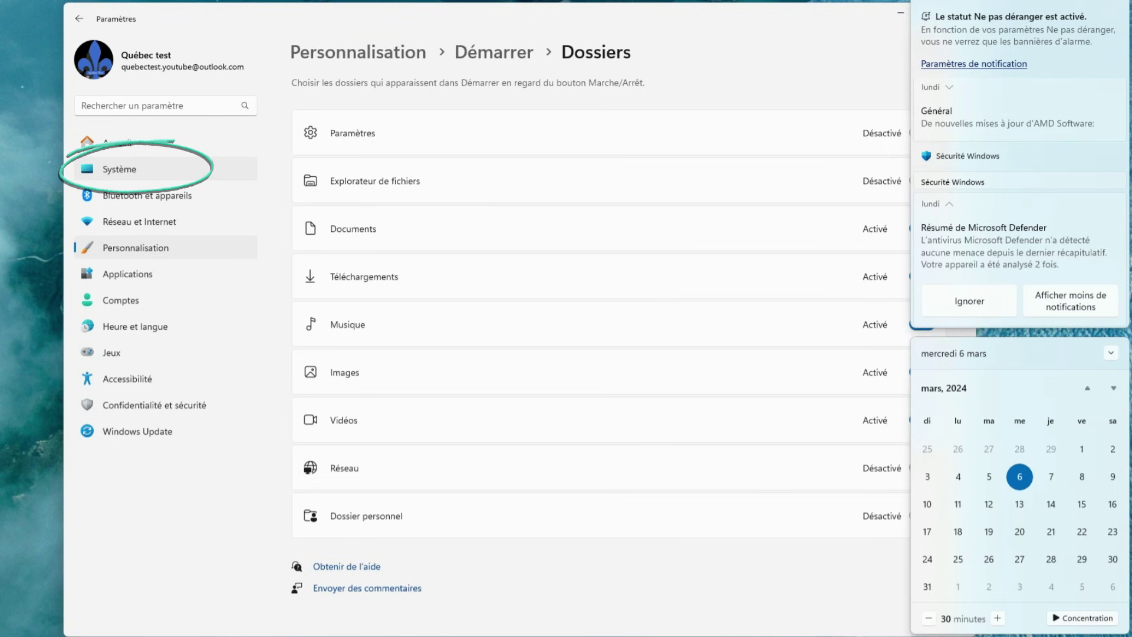
# In the system's Notifications settings, turn off notifications from Xbox and Microsoft Store
pyautogui.click(120, 169)
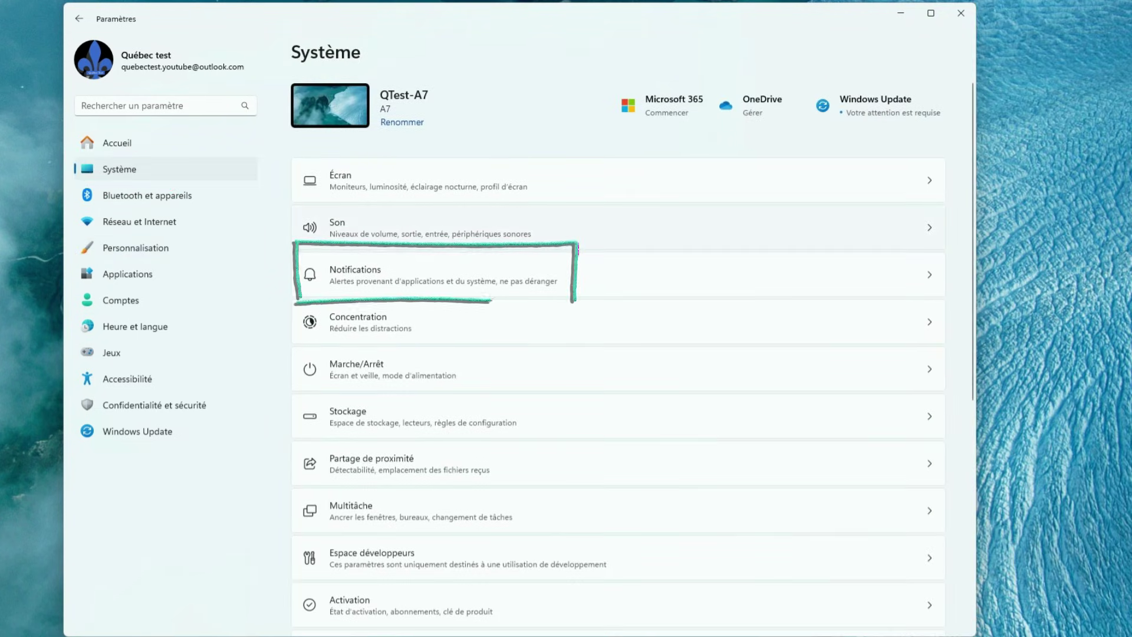
pyautogui.click(355, 272)
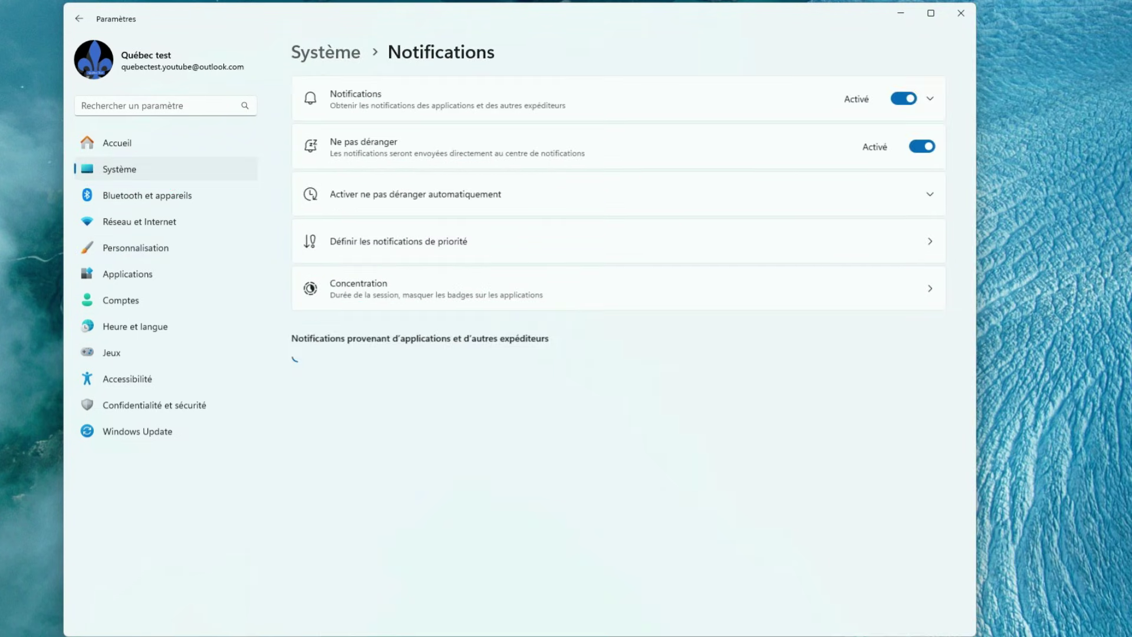
pyautogui.scroll(-5, 617, 354)
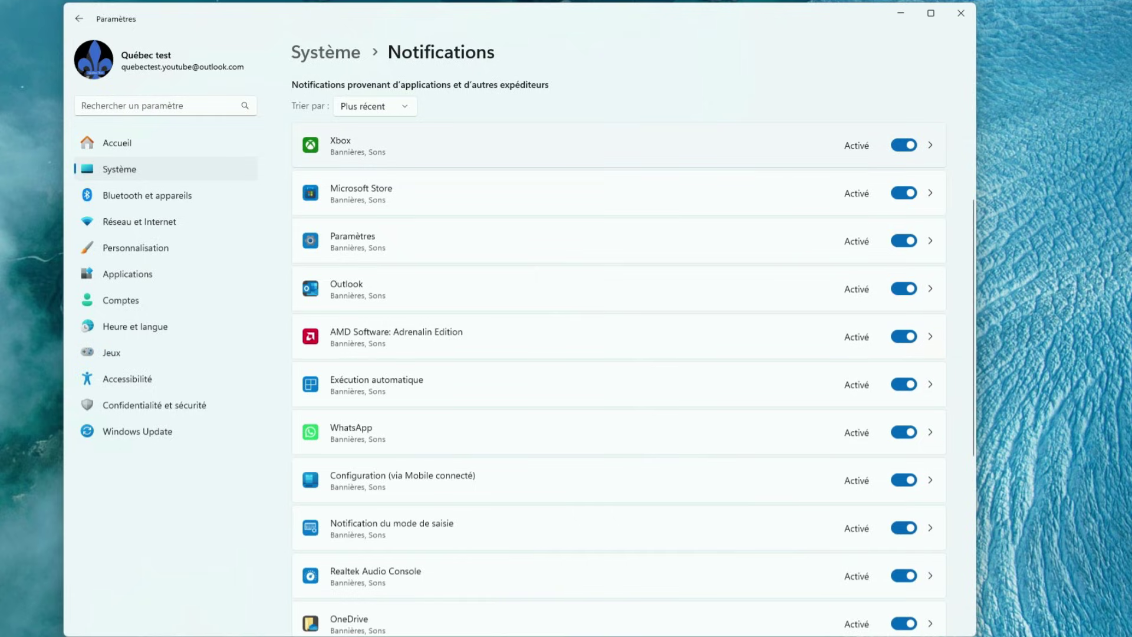
pyautogui.click(904, 145)
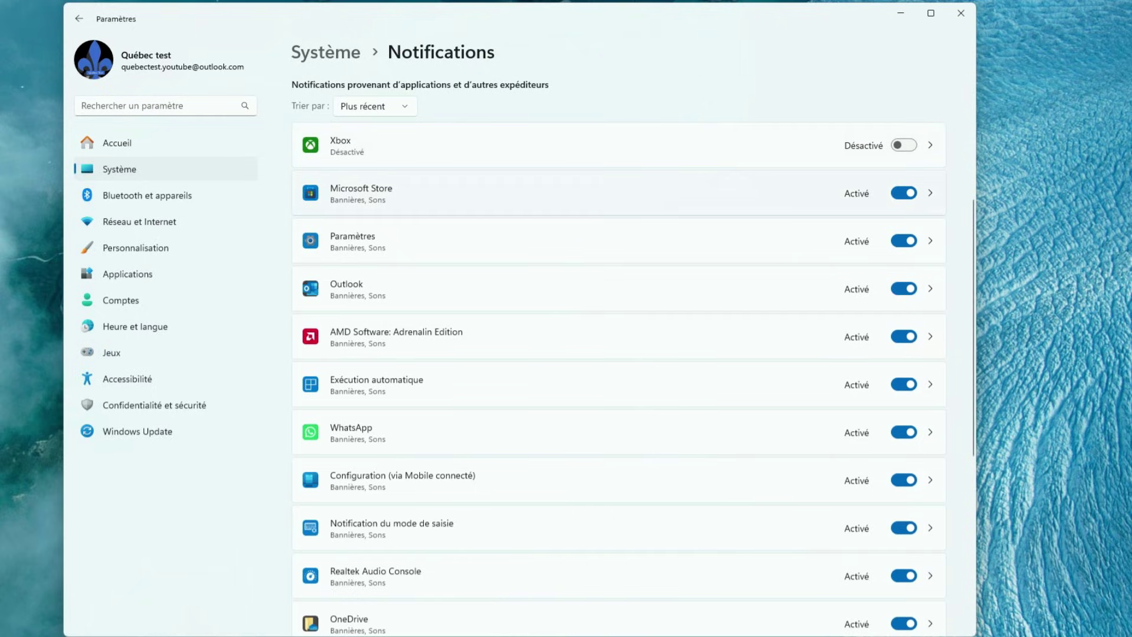
pyautogui.click(903, 193)
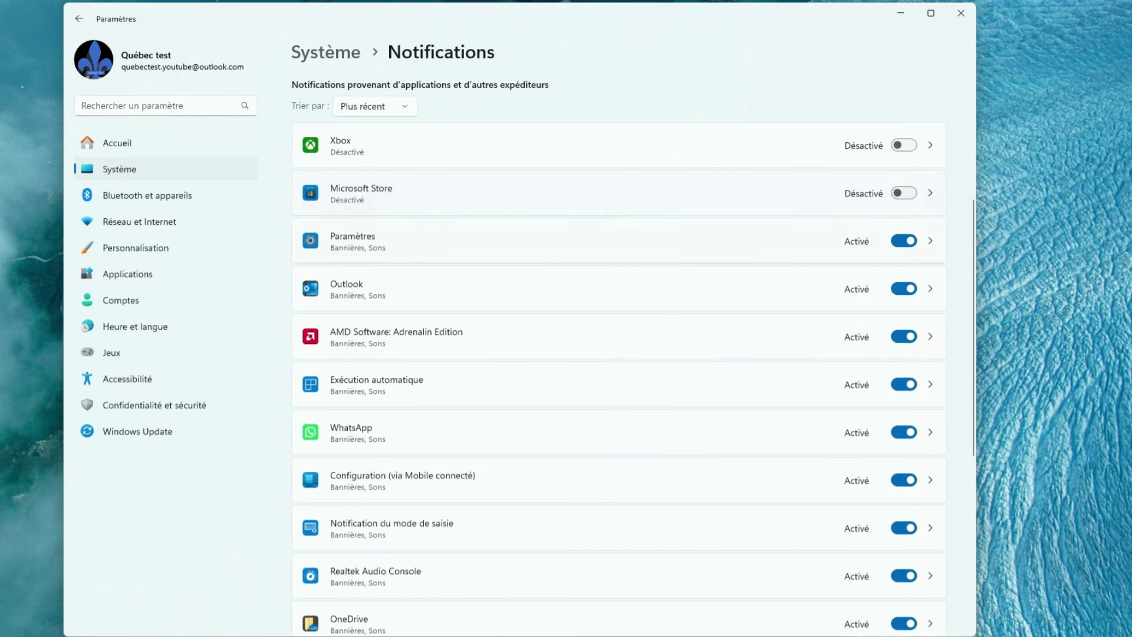
# Under Paramètres supplémentaires for notifications, disable the Windows welcome experience and the tips and suggestions
pyautogui.scroll(-2, 903, 192)
pyautogui.scroll(-5, 619, 354)
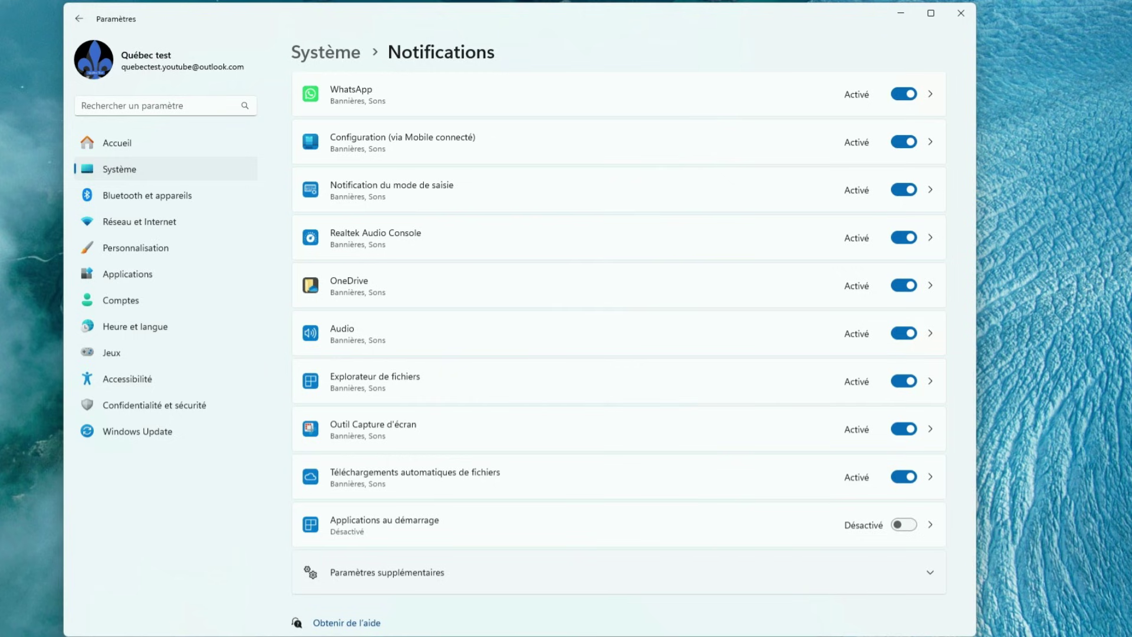
pyautogui.scroll(-1, 617, 350)
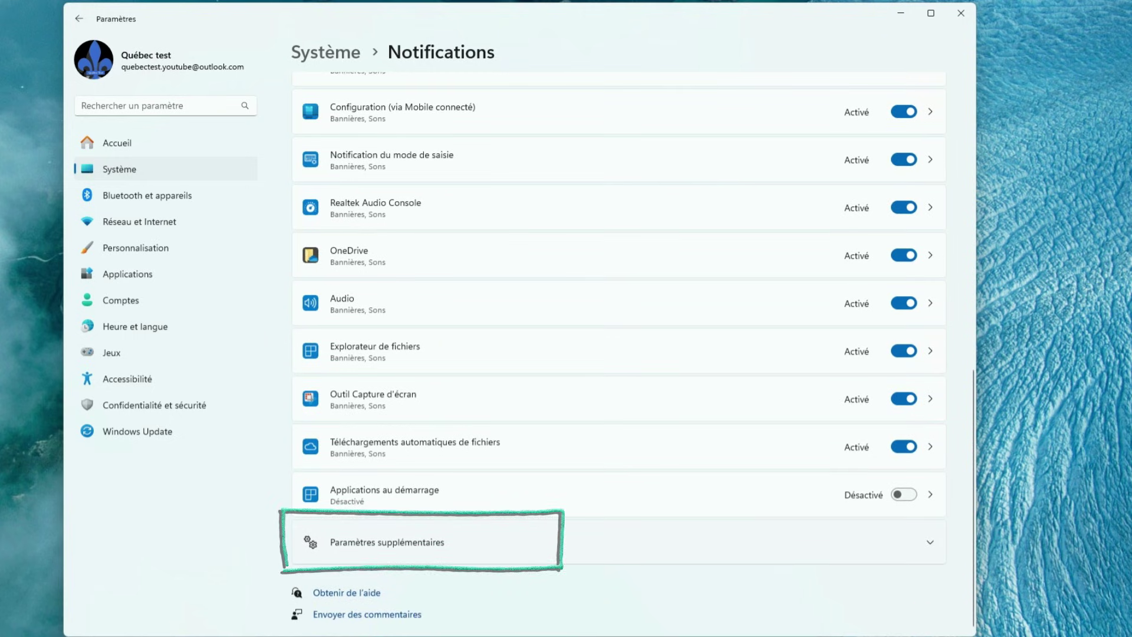
pyautogui.click(619, 542)
pyautogui.scroll(-2, 619, 413)
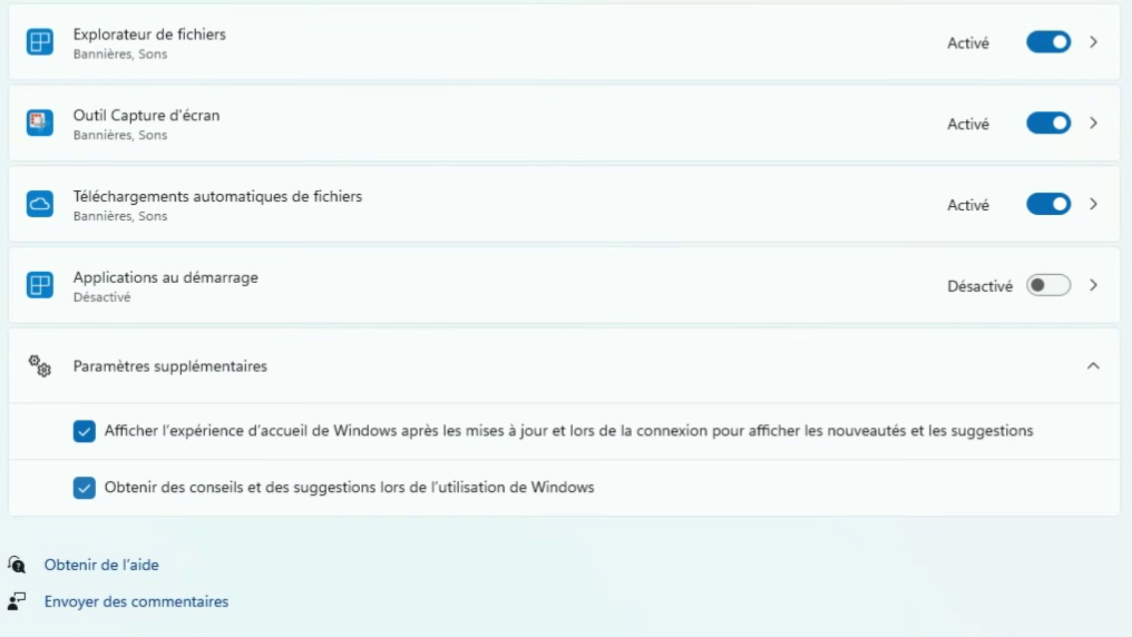
pyautogui.click(85, 431)
pyautogui.click(84, 487)
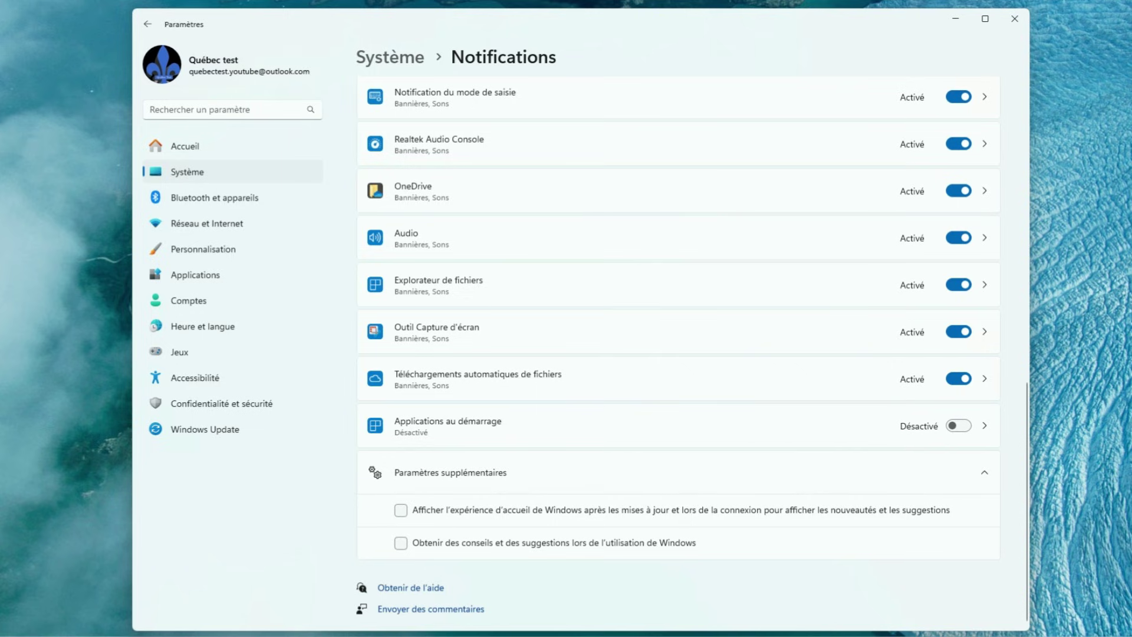
# Turn off all five Général privacy options: advertising ID, language list access, app launch tracking, suggested content and Settings notifications
pyautogui.click(222, 403)
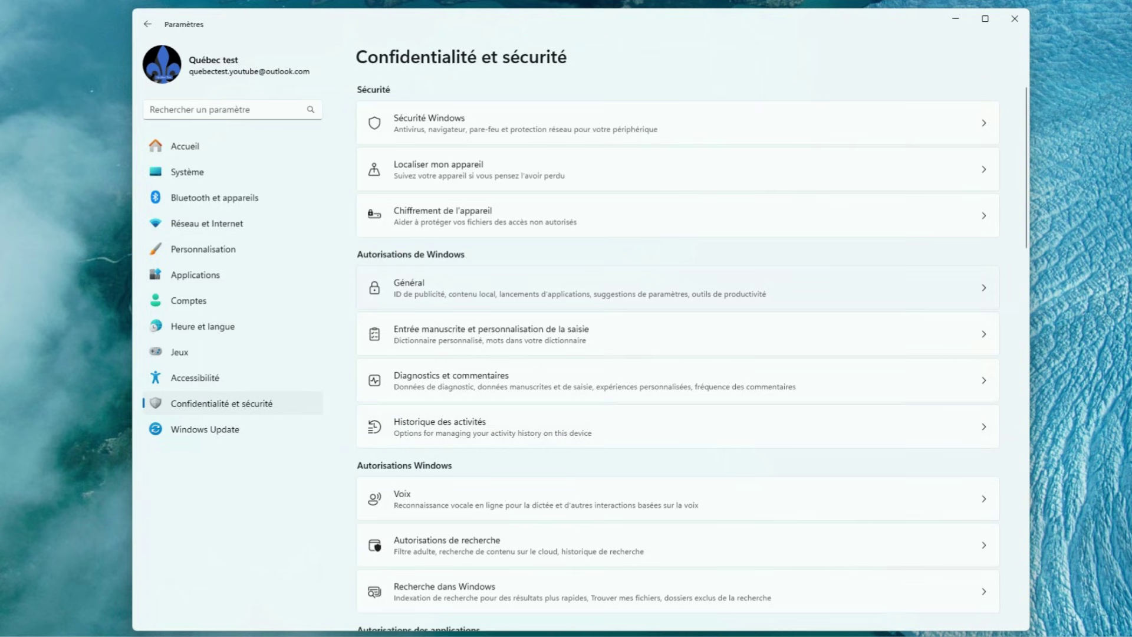
pyautogui.click(408, 287)
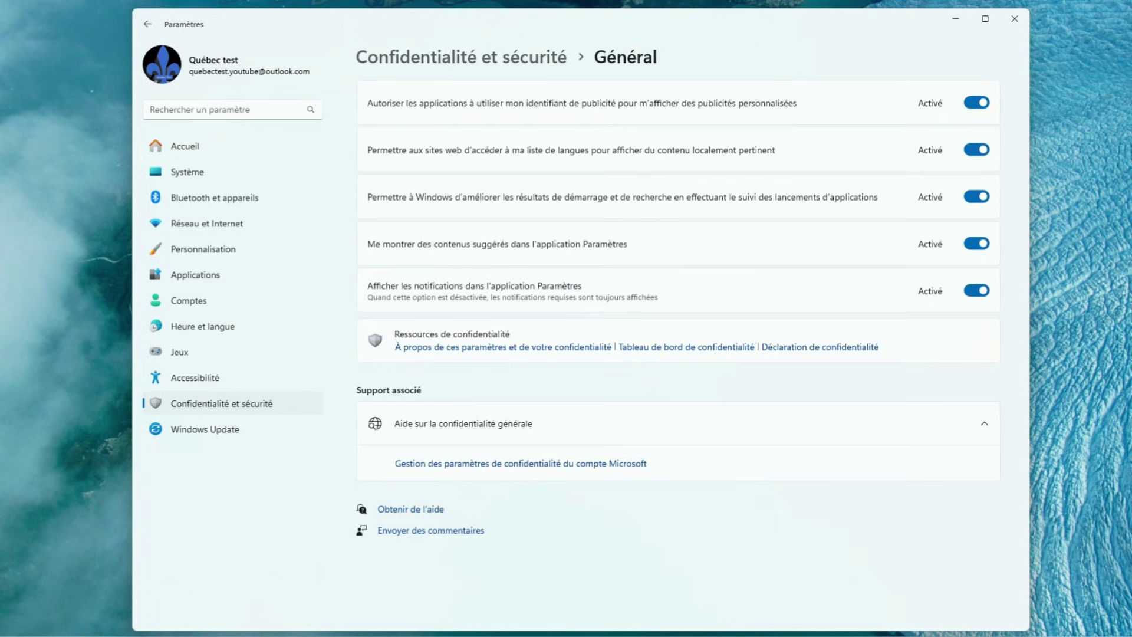
pyautogui.click(977, 103)
pyautogui.click(977, 150)
pyautogui.click(977, 196)
pyautogui.click(976, 243)
pyautogui.click(977, 290)
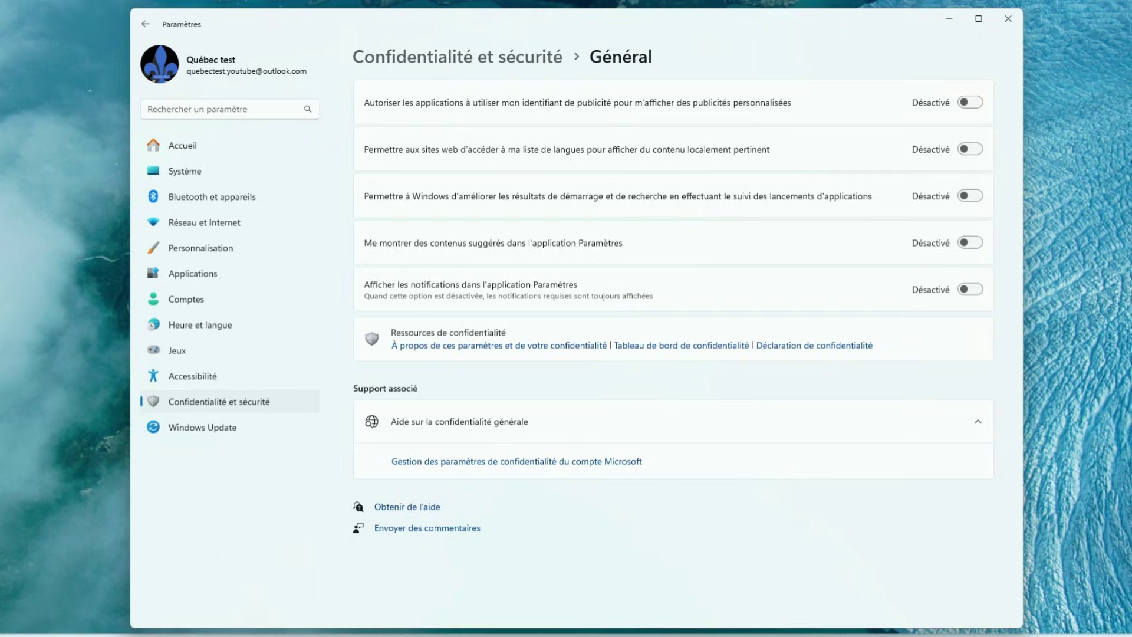
# In Diagnostics et commentaires, stop sending optional diagnostic data and delete the diagnostic data collected from this device
pyautogui.click(457, 57)
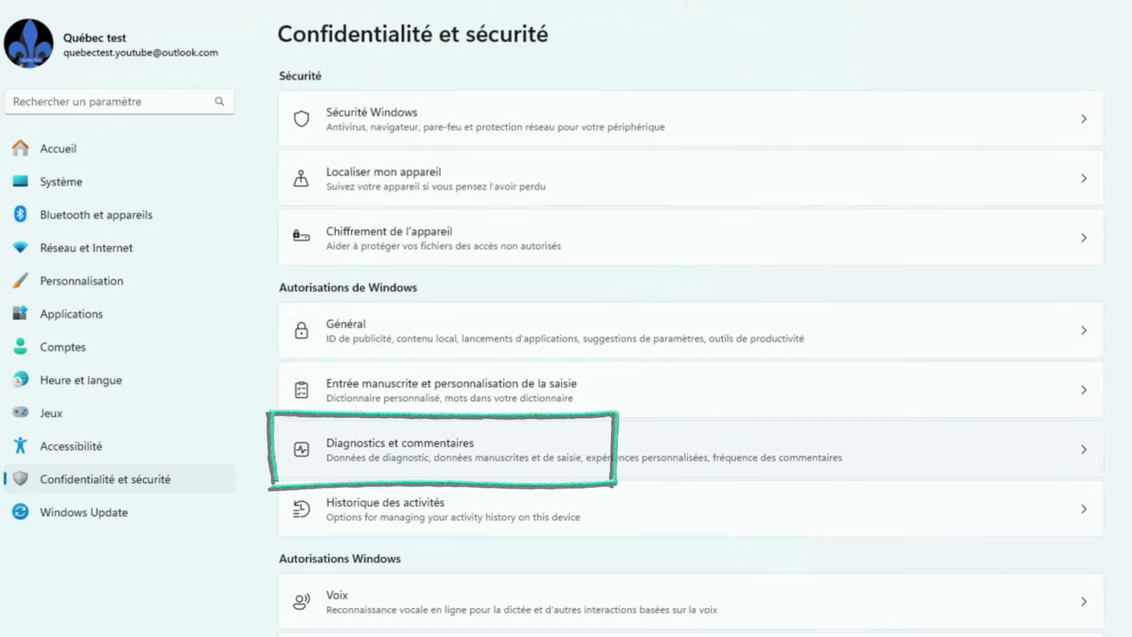
pyautogui.click(412, 450)
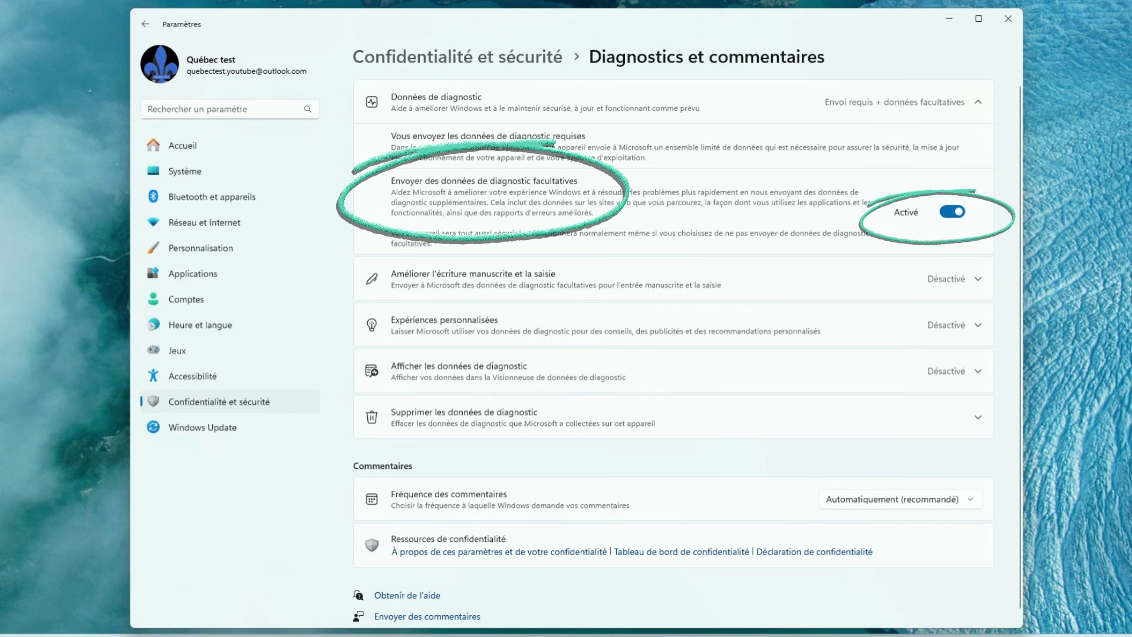
pyautogui.click(952, 212)
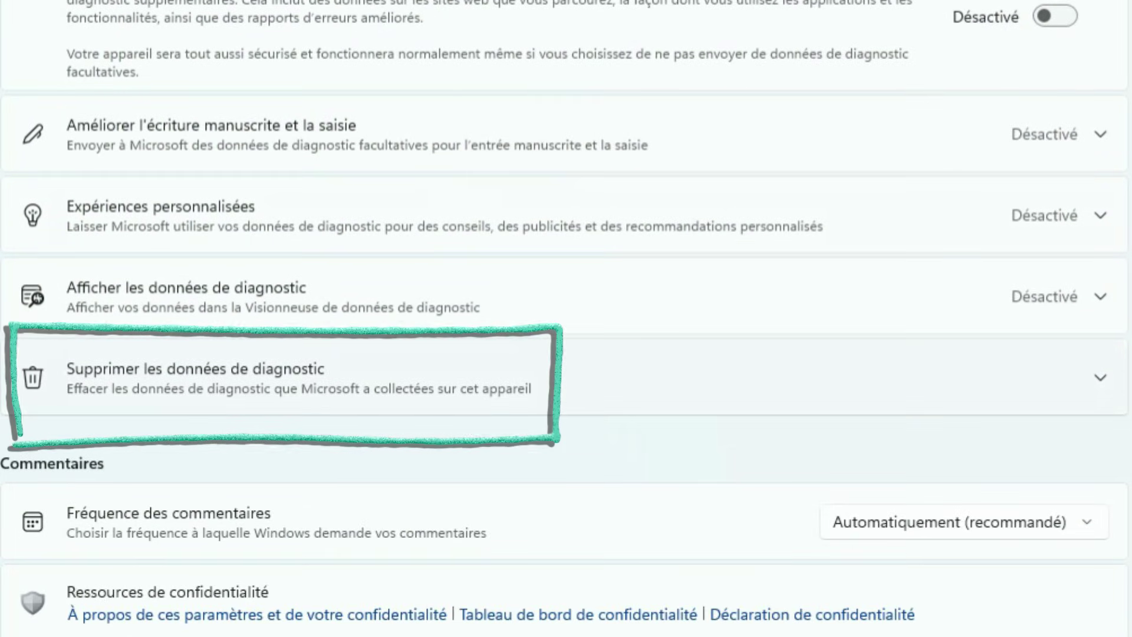
pyautogui.click(1101, 378)
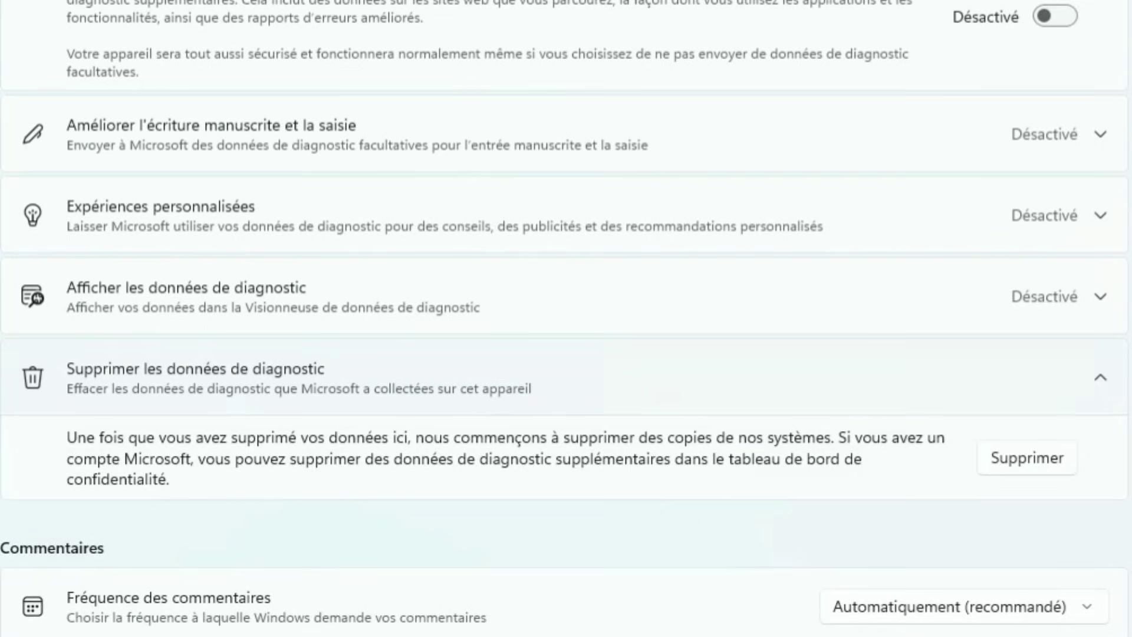
pyautogui.click(1027, 458)
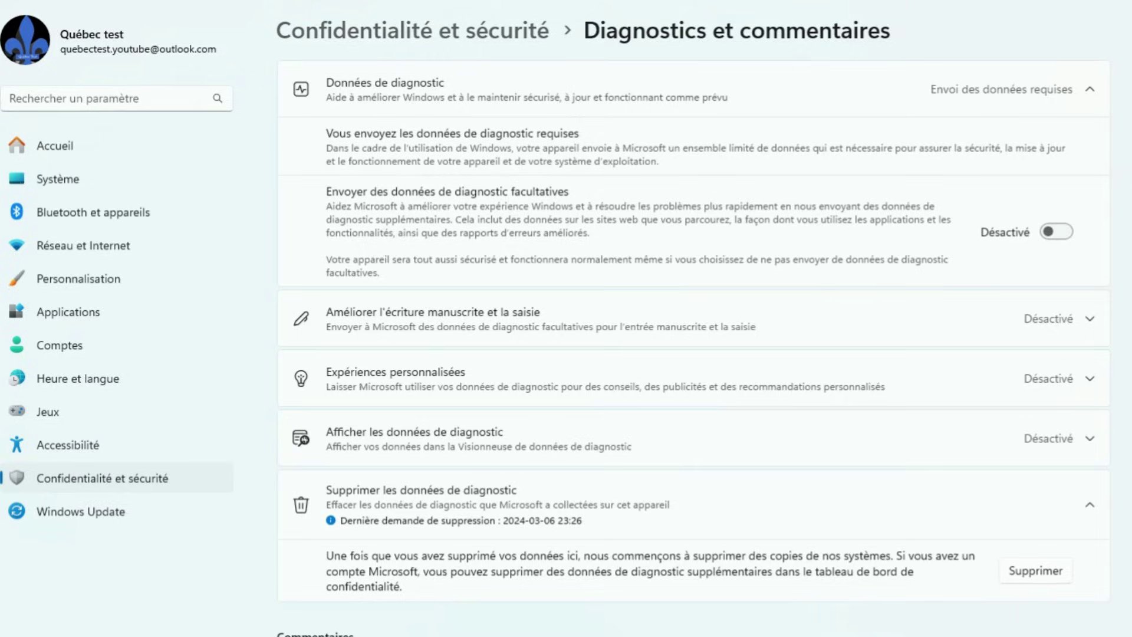
# Clear the account's activity history in the Historique des activités privacy settings
pyautogui.click(413, 31)
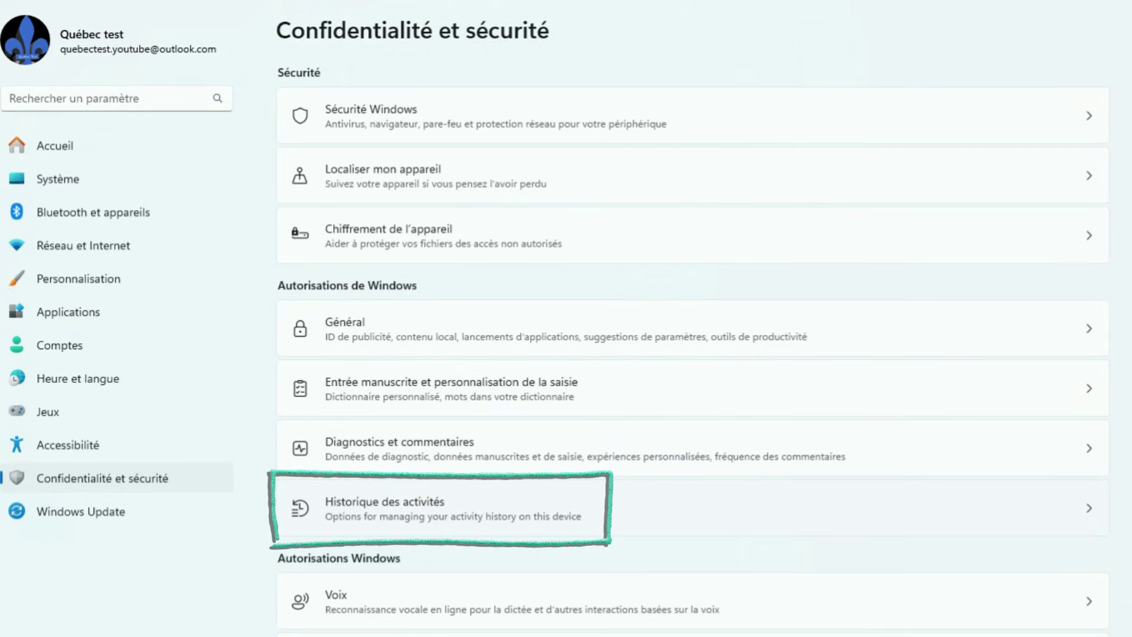
pyautogui.click(453, 508)
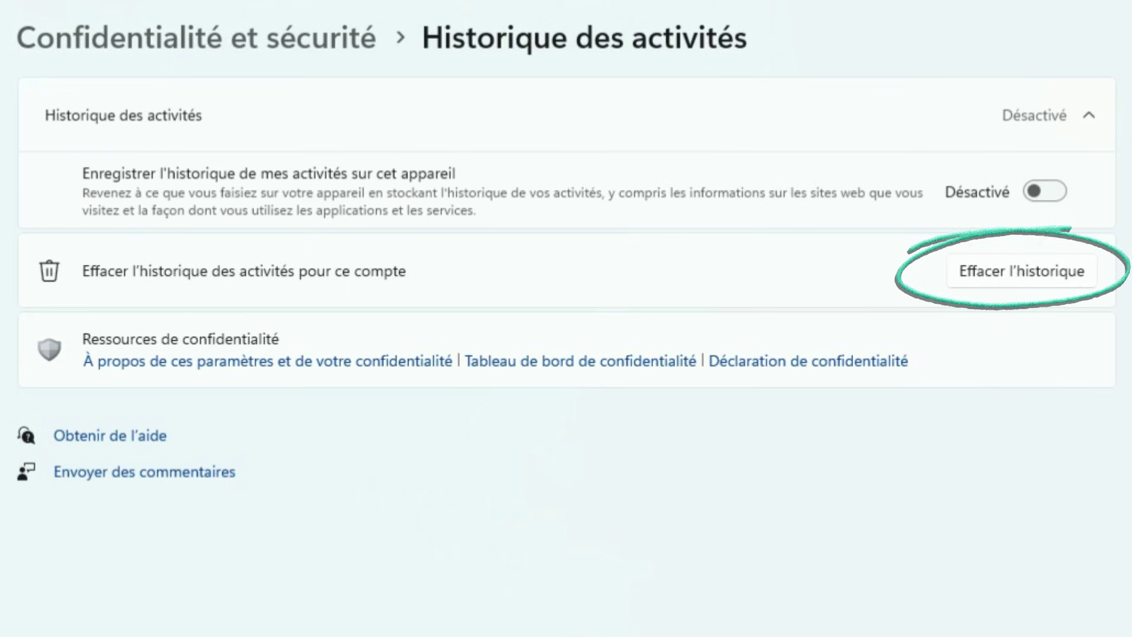
pyautogui.click(1022, 272)
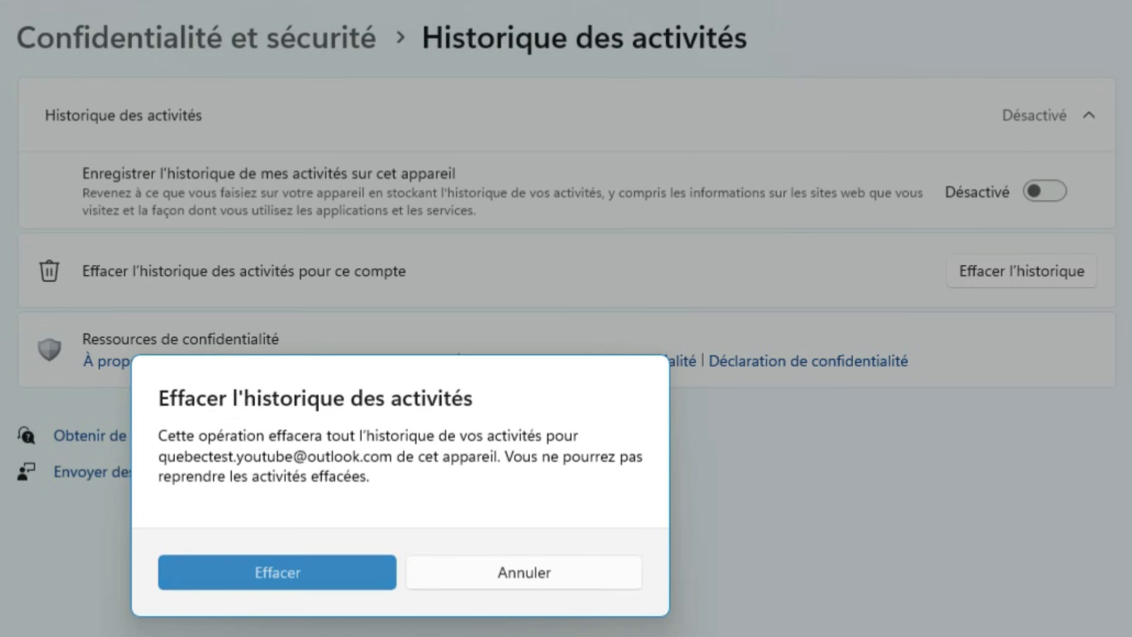
pyautogui.click(277, 573)
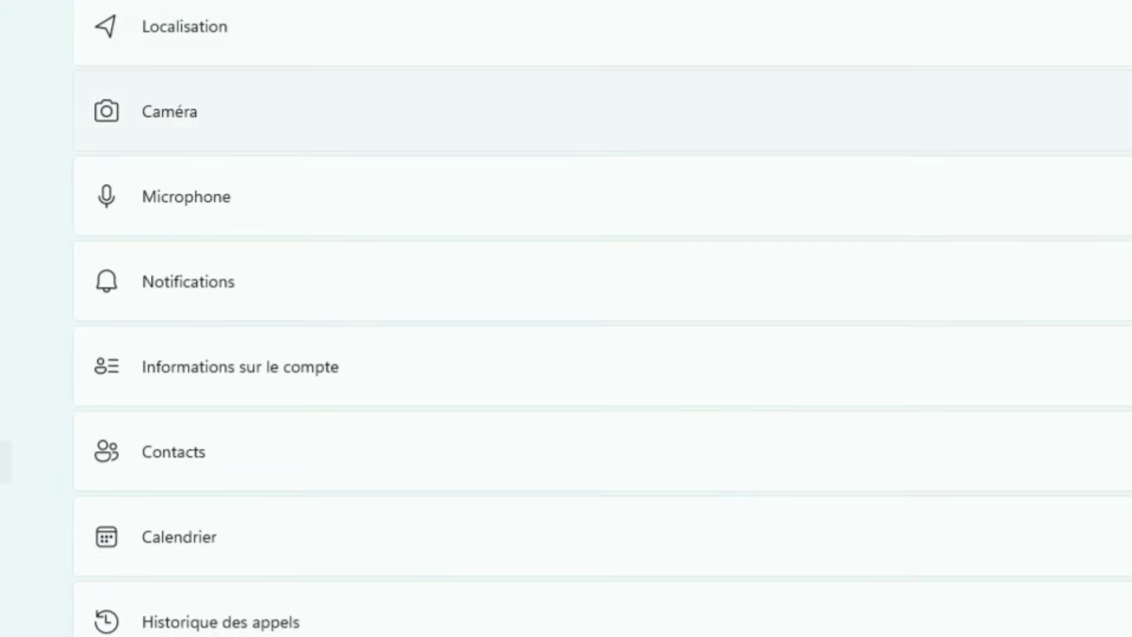
# In the Localisation app permissions, turn off location access for the Caméra app
pyautogui.scroll(-10, 602, 319)
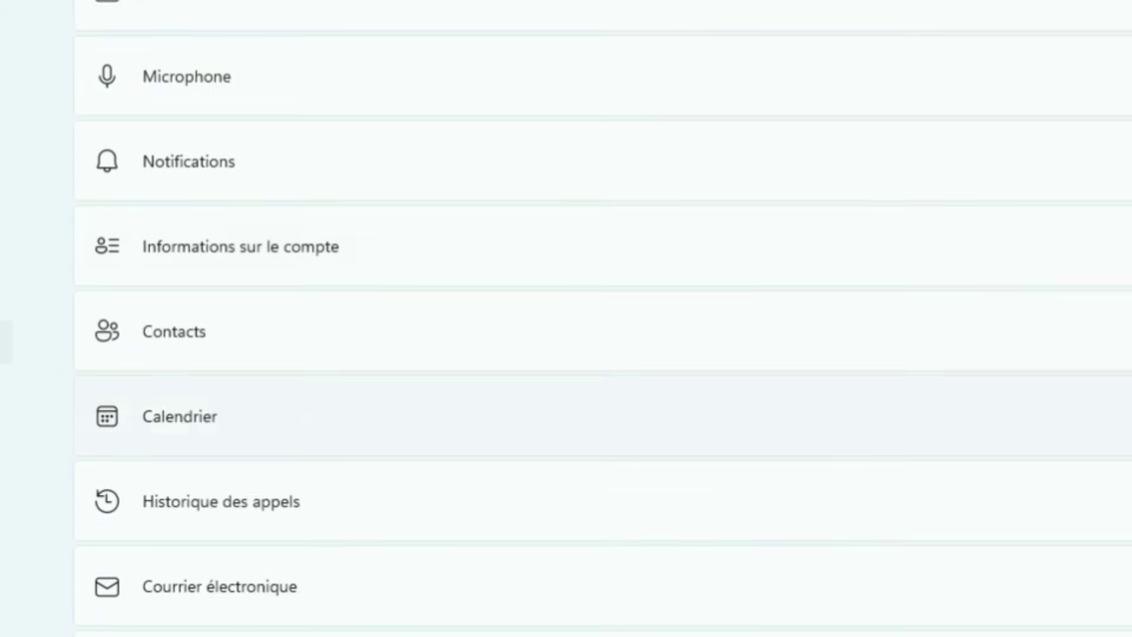
pyautogui.scroll(10, 601, 319)
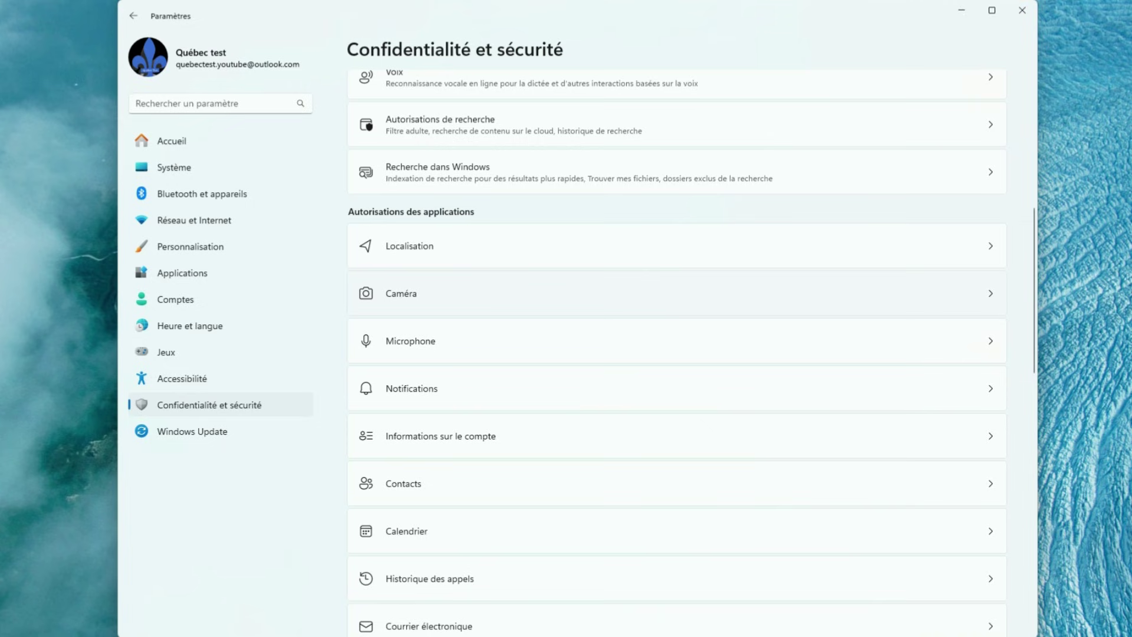
pyautogui.click(677, 246)
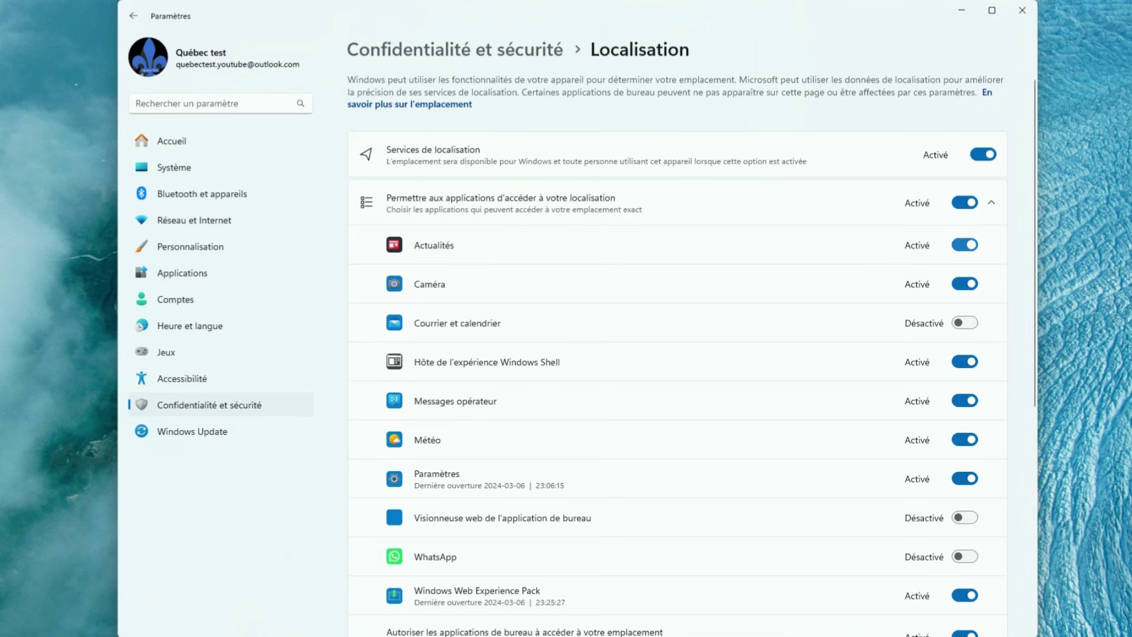
pyautogui.scroll(-2, 677, 354)
pyautogui.scroll(-3, 677, 354)
pyautogui.scroll(3, 677, 354)
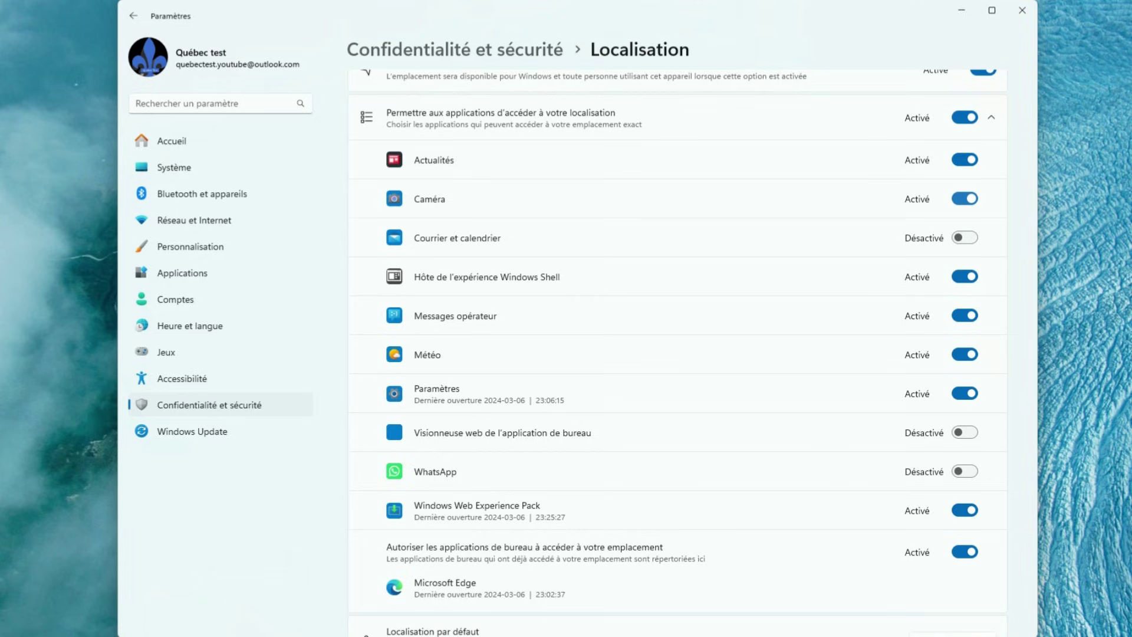
pyautogui.click(965, 198)
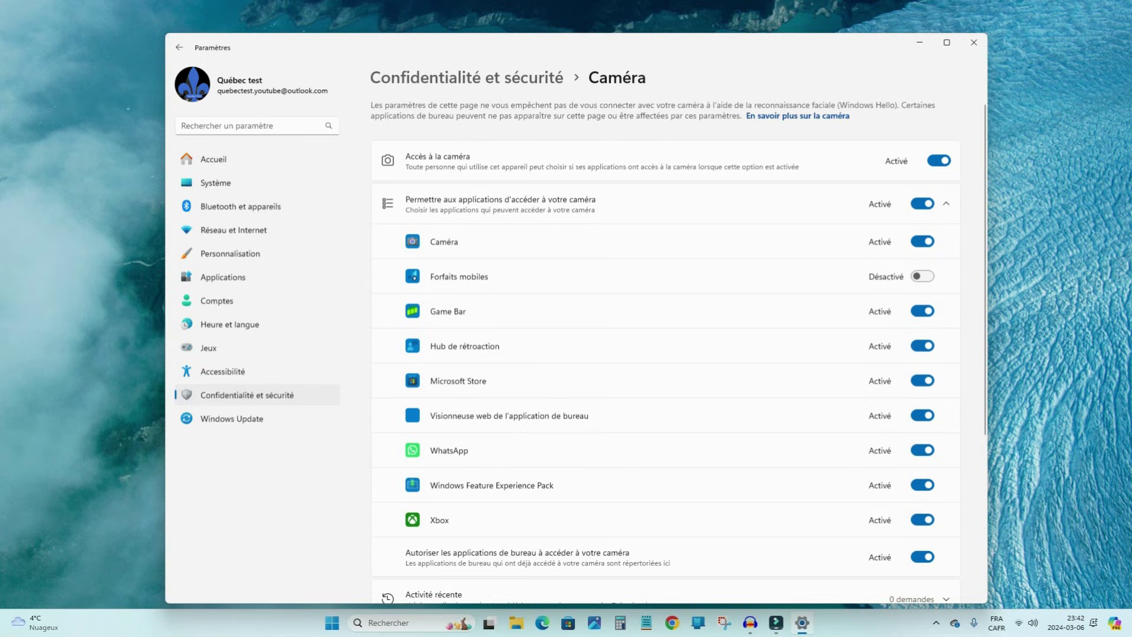
# Sort the startup apps list in the Applications Démarrage settings by Impact du démarrage
pyautogui.click(223, 277)
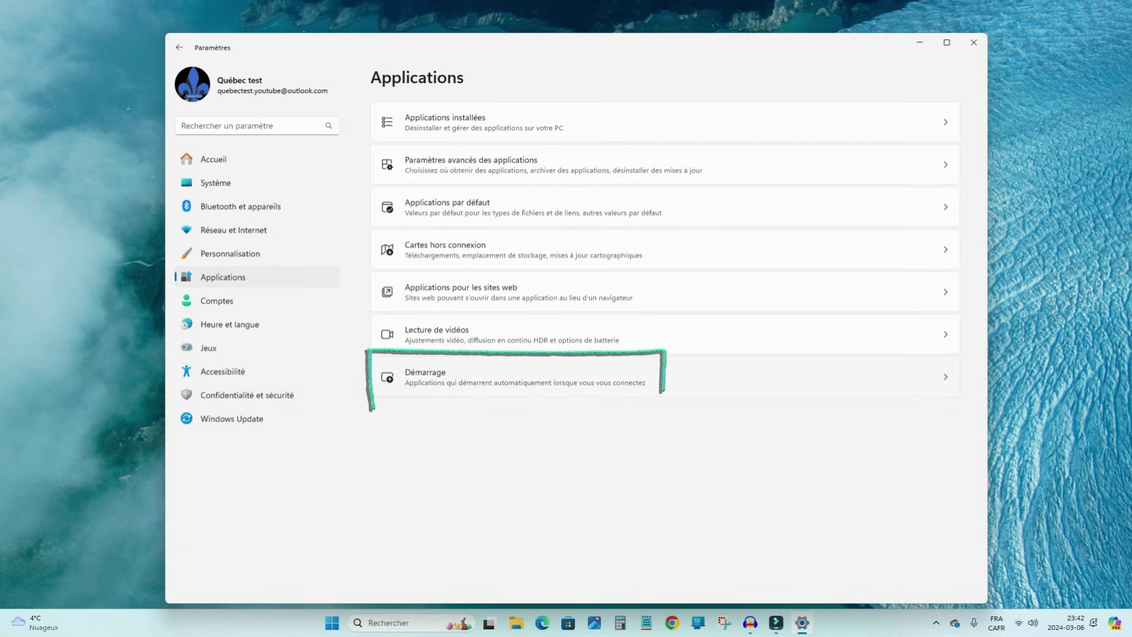
pyautogui.click(525, 377)
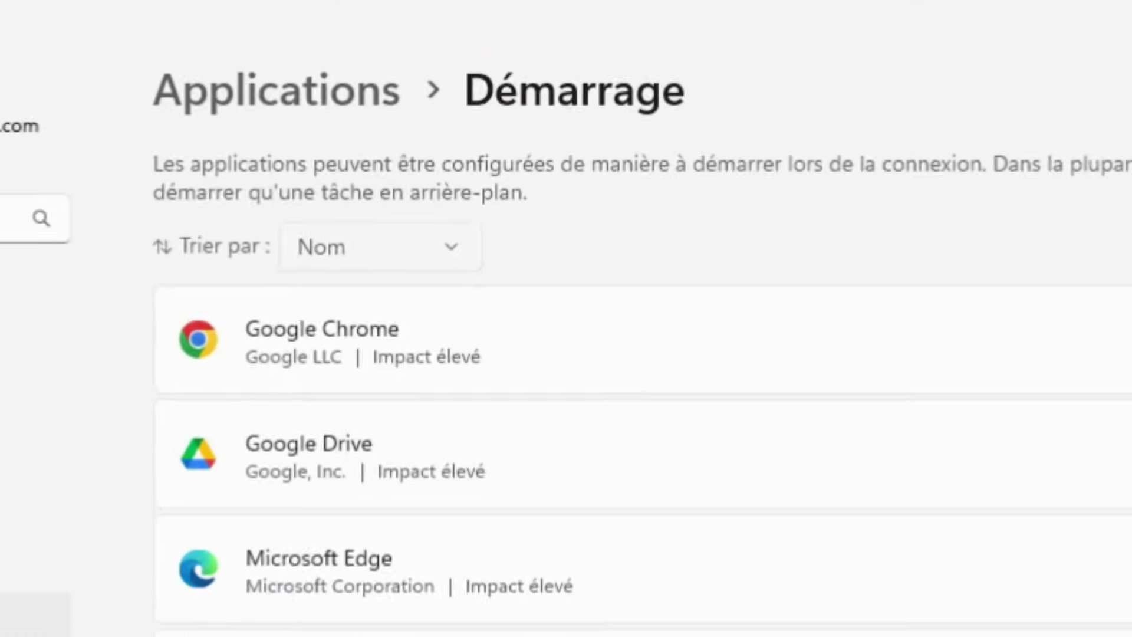
pyautogui.click(404, 157)
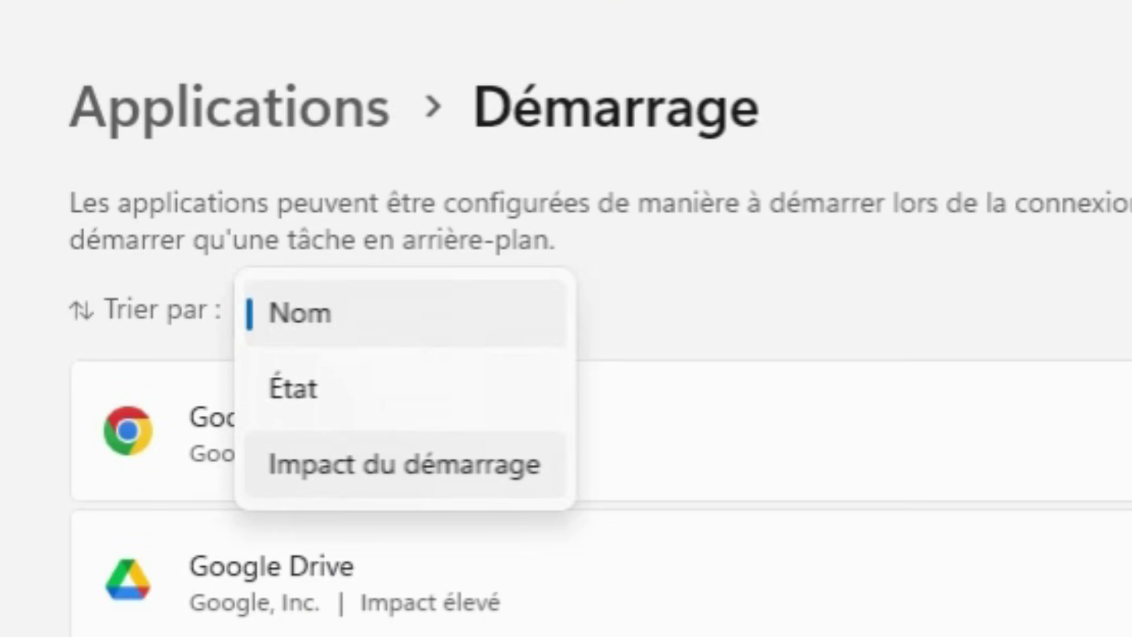
pyautogui.click(404, 464)
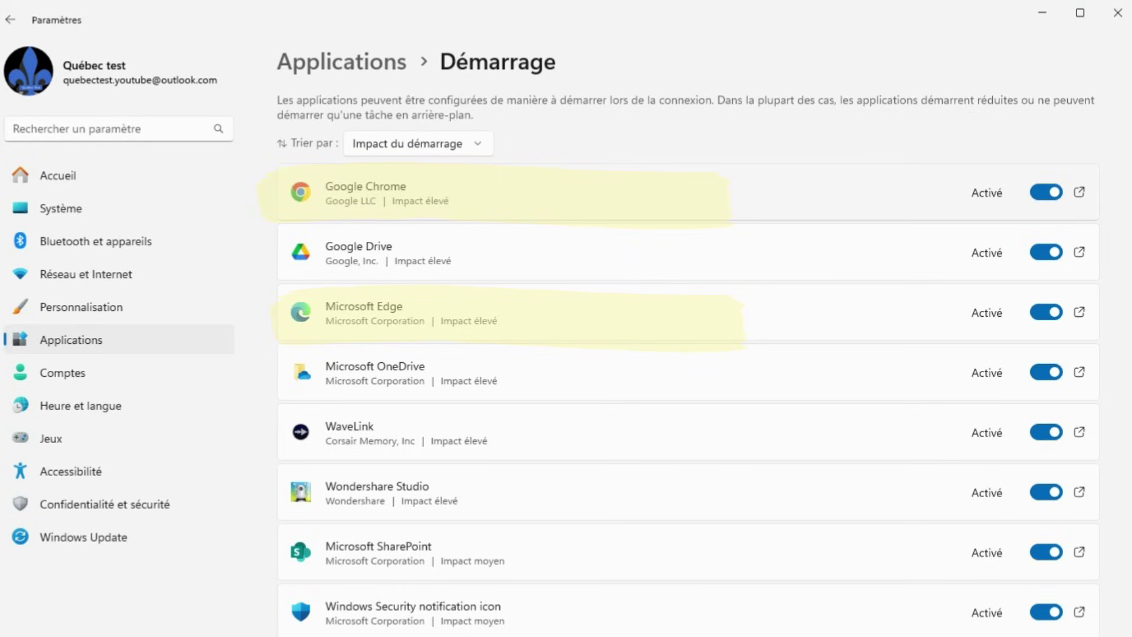
# Disable automatic startup for Google Chrome and Microsoft Edge
pyautogui.click(1046, 192)
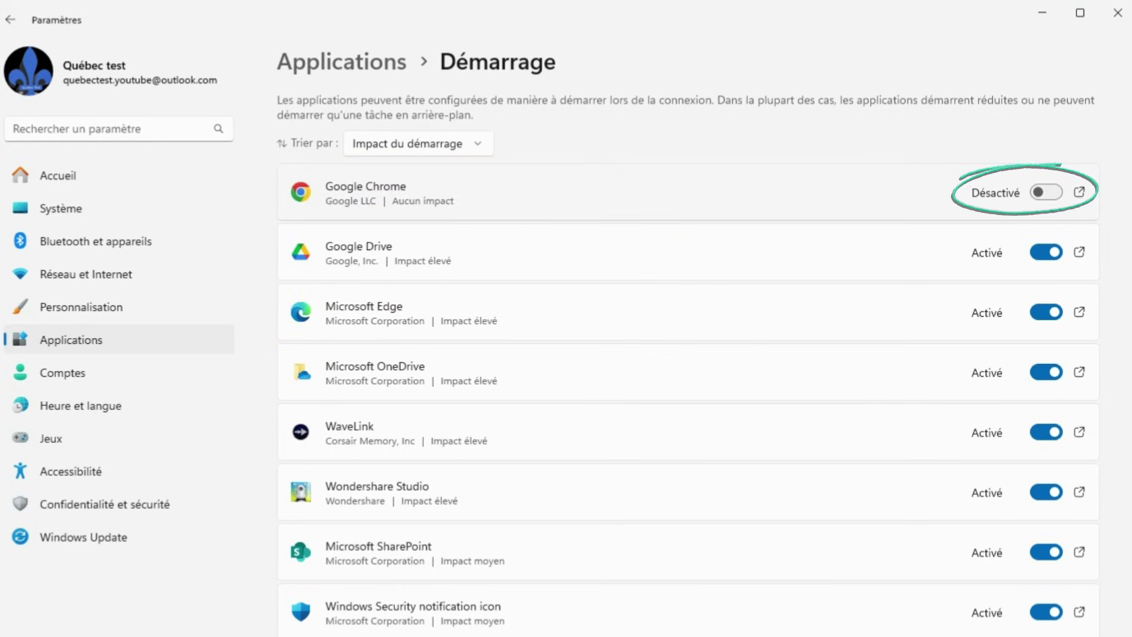
pyautogui.click(1047, 312)
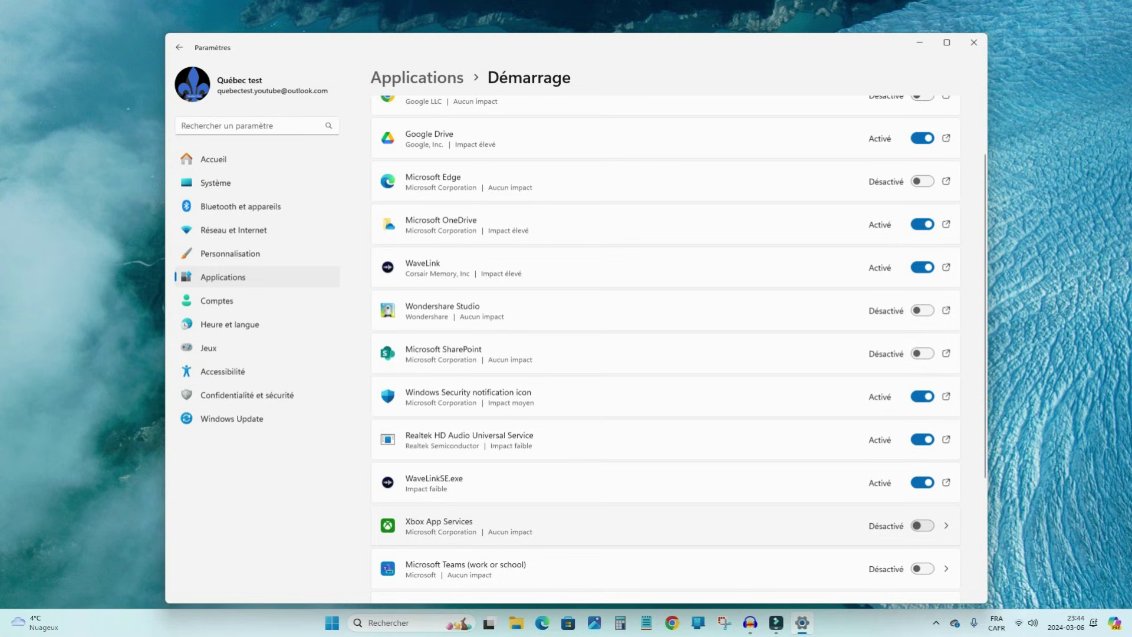
pyautogui.scroll(2, 665, 348)
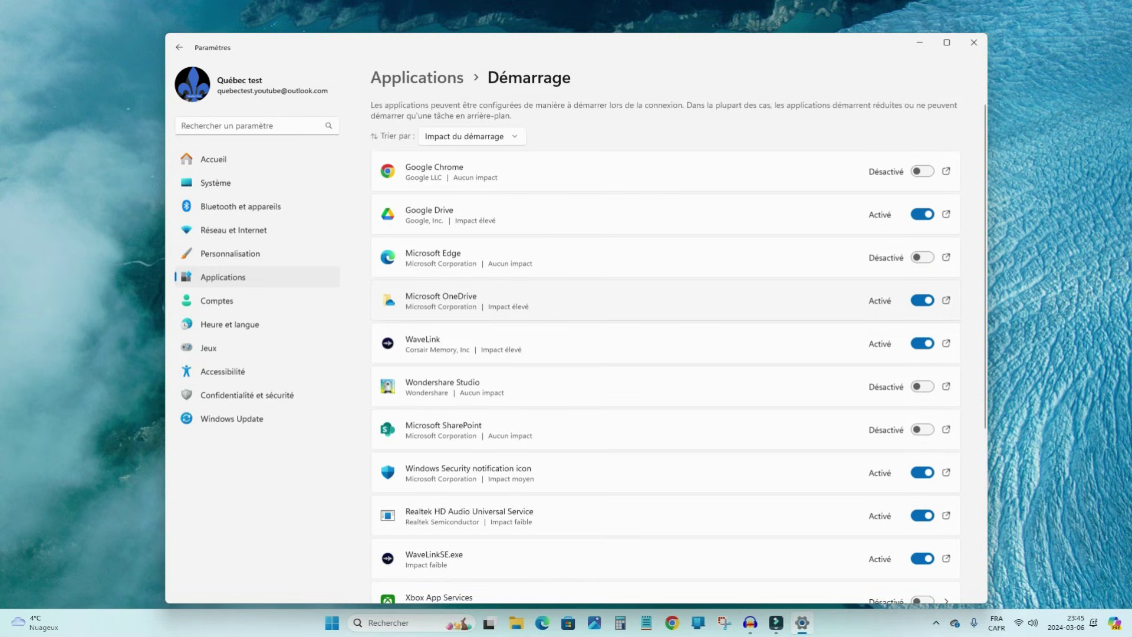